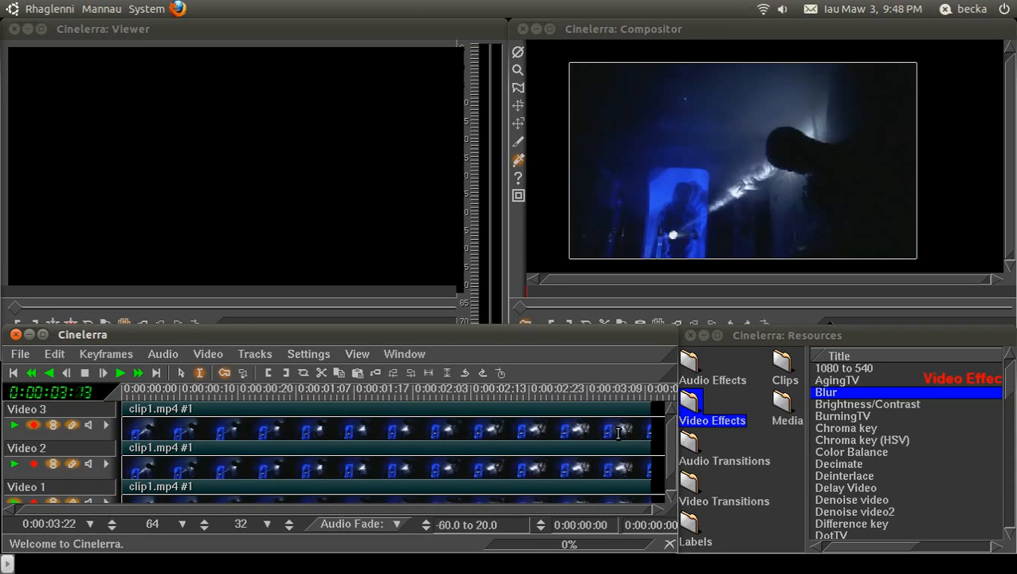
Step: Arm the Video 1 track for editing and apply the Chroma key effect to its clip
scroll(669, 451, "down", 1)
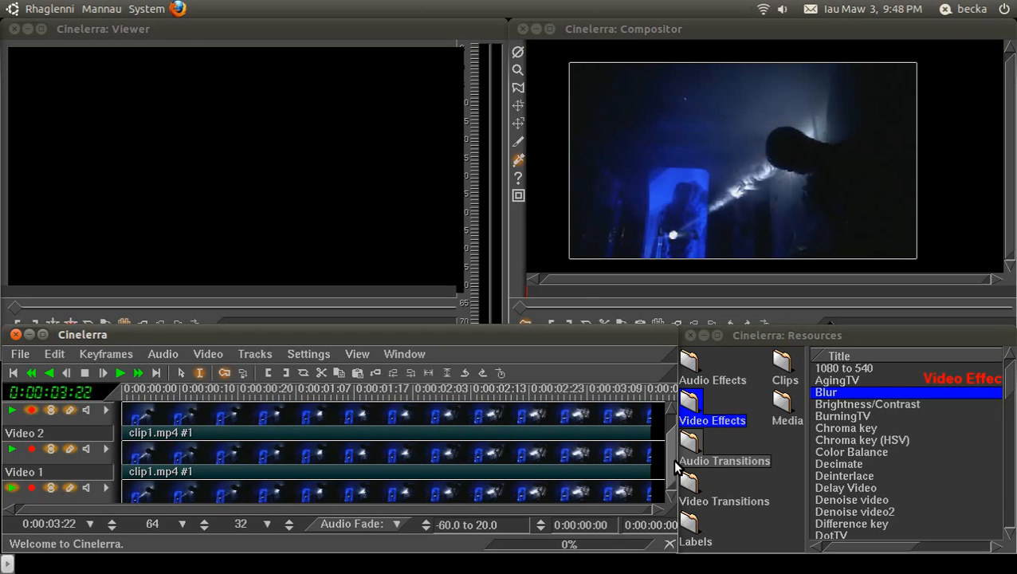
left_click(31, 488)
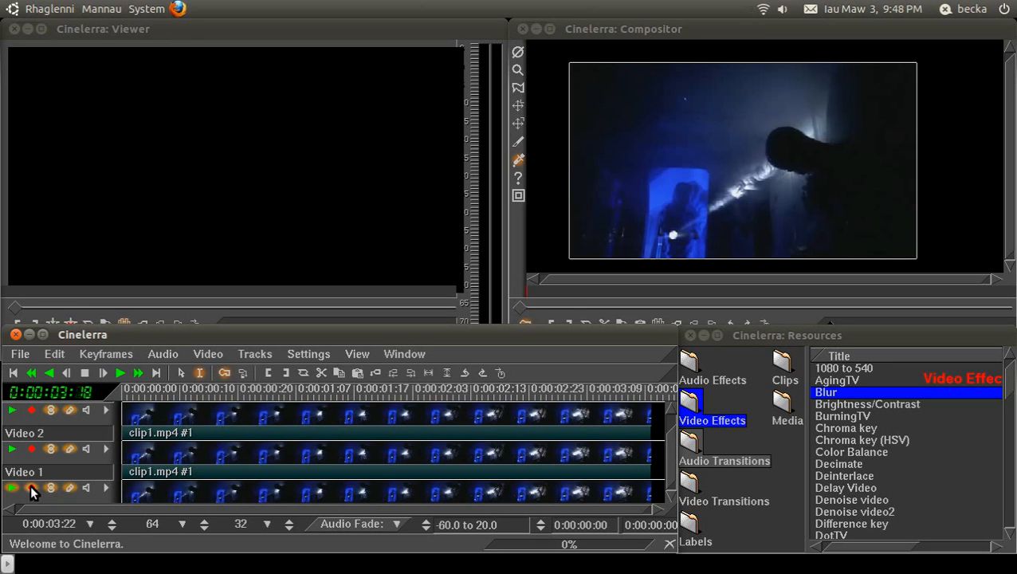
left_click(859, 428)
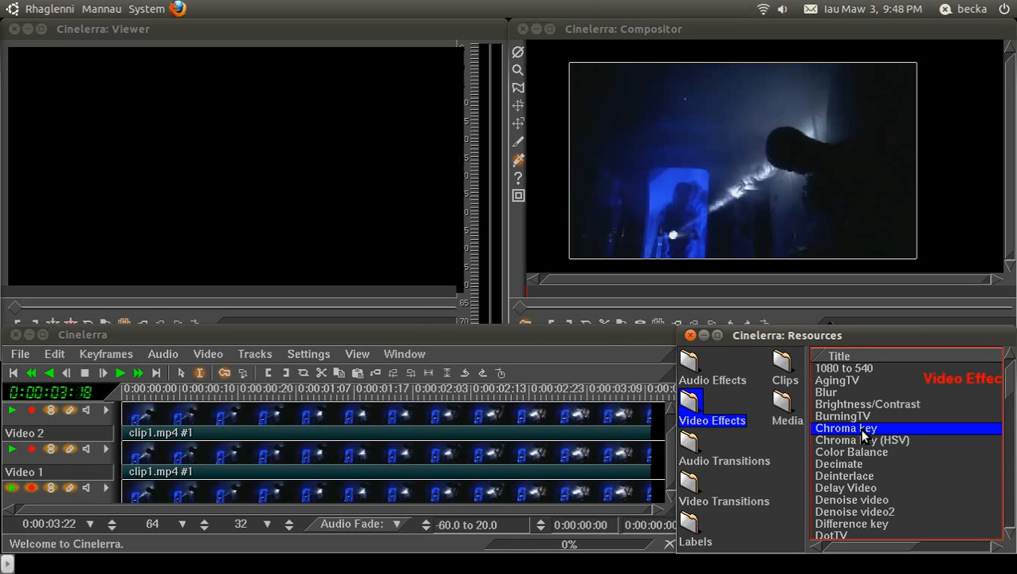
left_click_drag(859, 429, 556, 488)
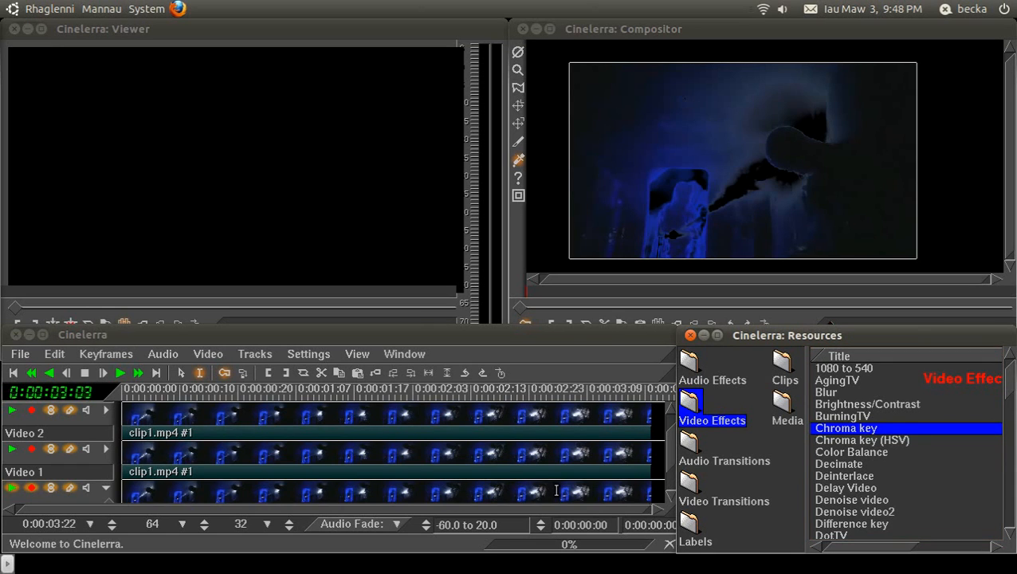
Step: Fine-tune the slope and threshold of the Chroma key effect on Video 1, then close its settings
left_click_drag(632, 507, 483, 511)
left_click_drag(671, 441, 670, 468)
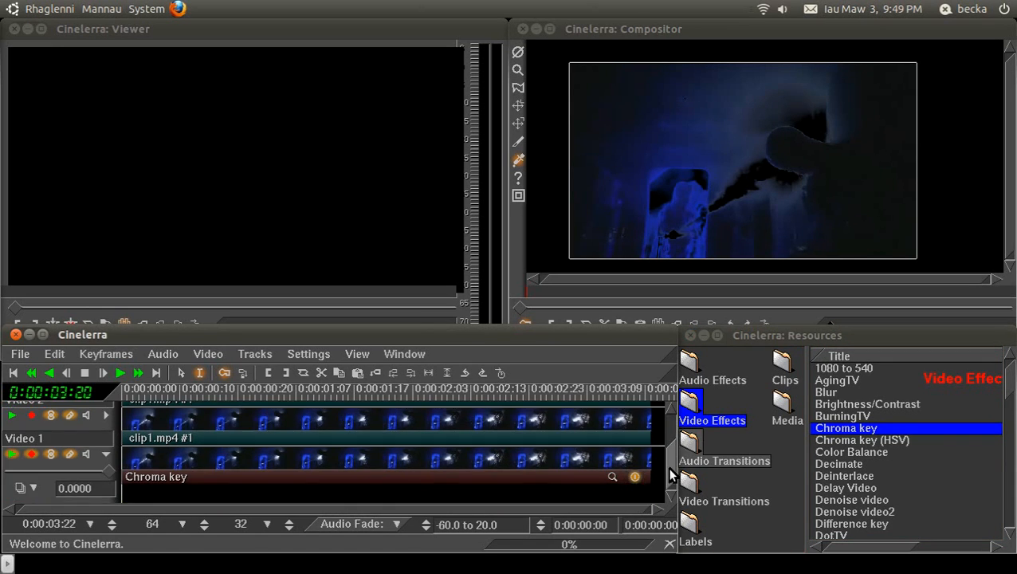
left_click(612, 476)
left_click_drag(684, 405, 380, 190)
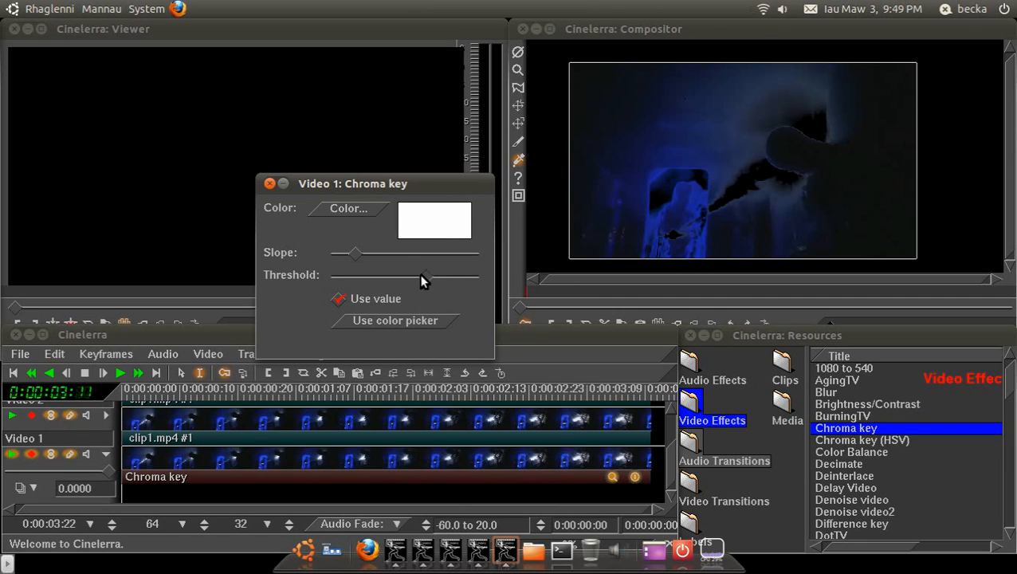
mouse_move(424, 276)
left_mouse_down()
mouse_move(468, 277)
mouse_move(333, 291)
mouse_move(429, 284)
left_mouse_up()
mouse_move(335, 260)
left_mouse_down()
mouse_move(411, 246)
mouse_move(321, 255)
mouse_move(346, 252)
left_mouse_up()
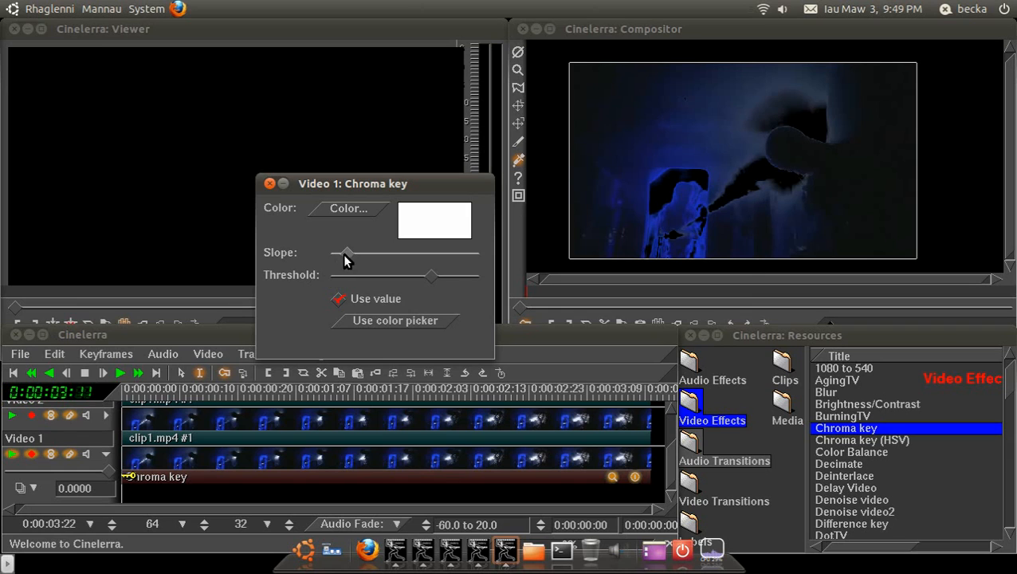
mouse_move(432, 276)
left_mouse_down()
mouse_move(392, 269)
mouse_move(425, 274)
left_mouse_up()
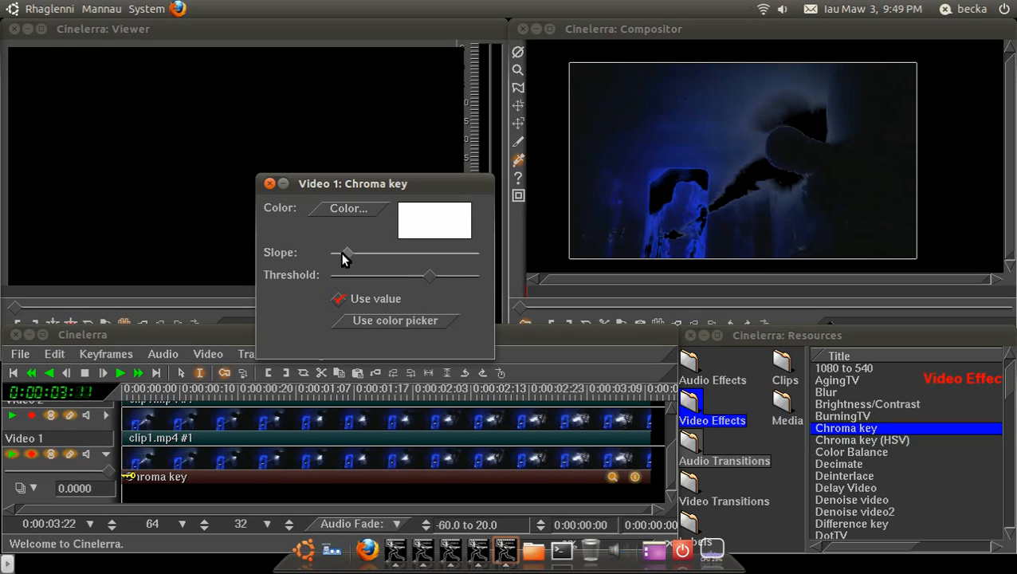
mouse_move(342, 252)
left_mouse_down()
mouse_move(305, 248)
mouse_move(346, 250)
left_mouse_up()
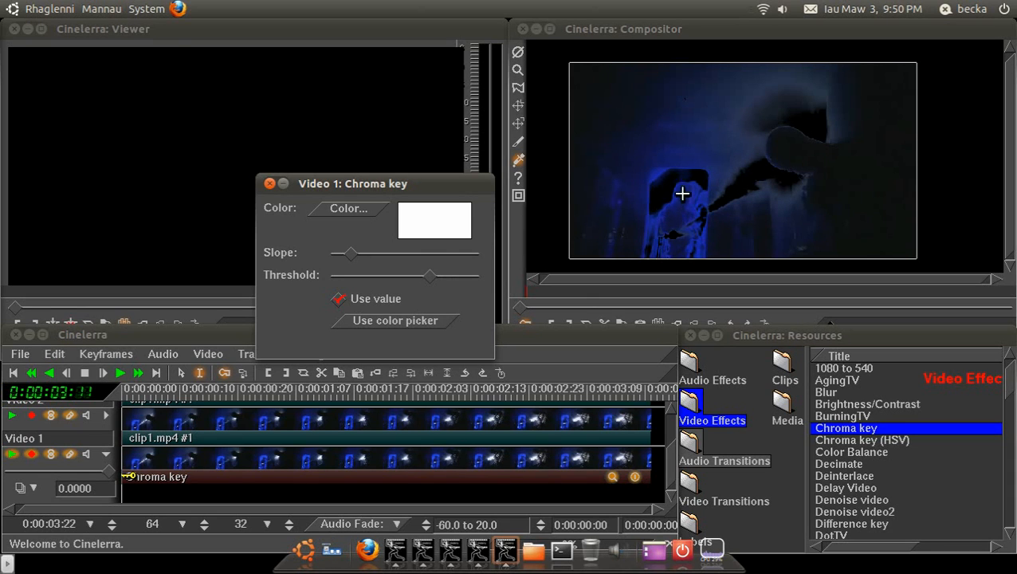
left_click(270, 184)
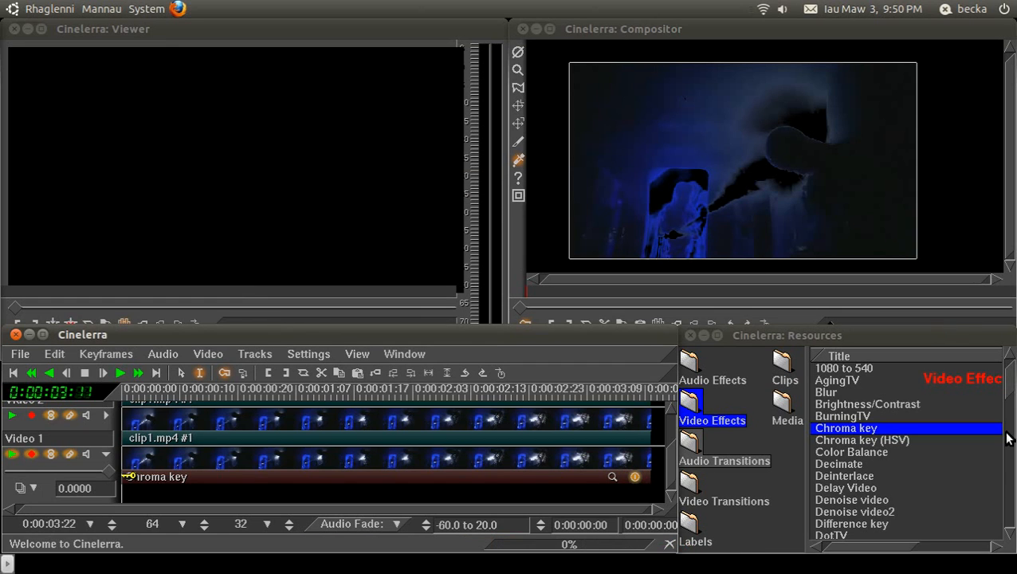
Step: Add the Reroute effect below Chroma key on Video 1 and check its target track and operation settings
left_click_drag(1011, 390, 1010, 482)
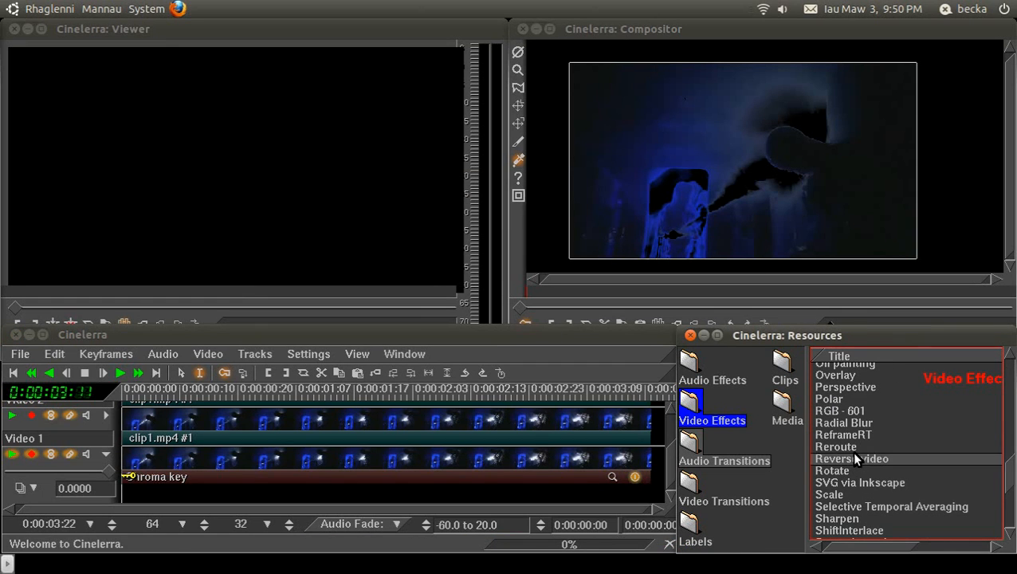
left_click_drag(853, 444, 563, 441)
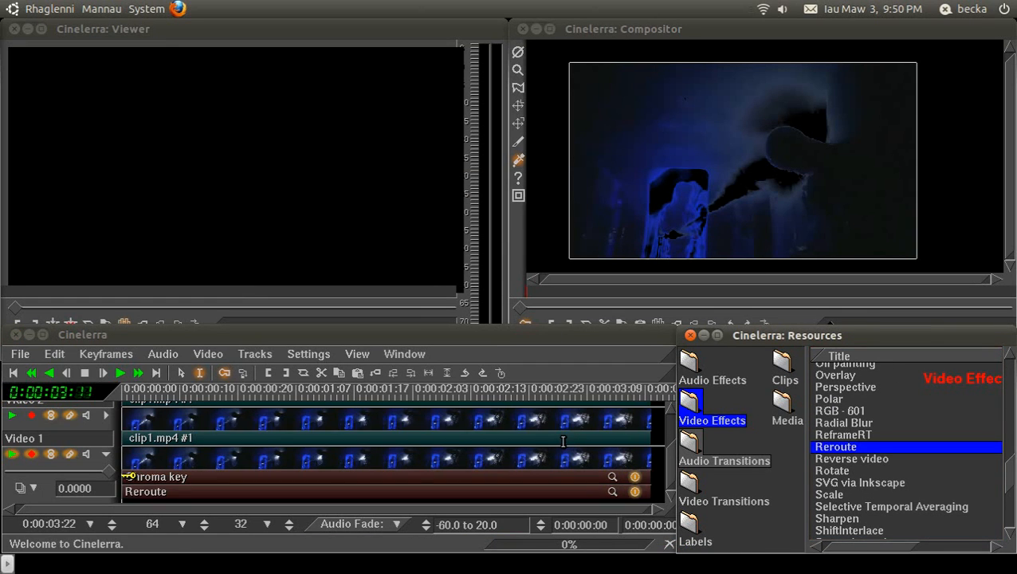
left_click(612, 492)
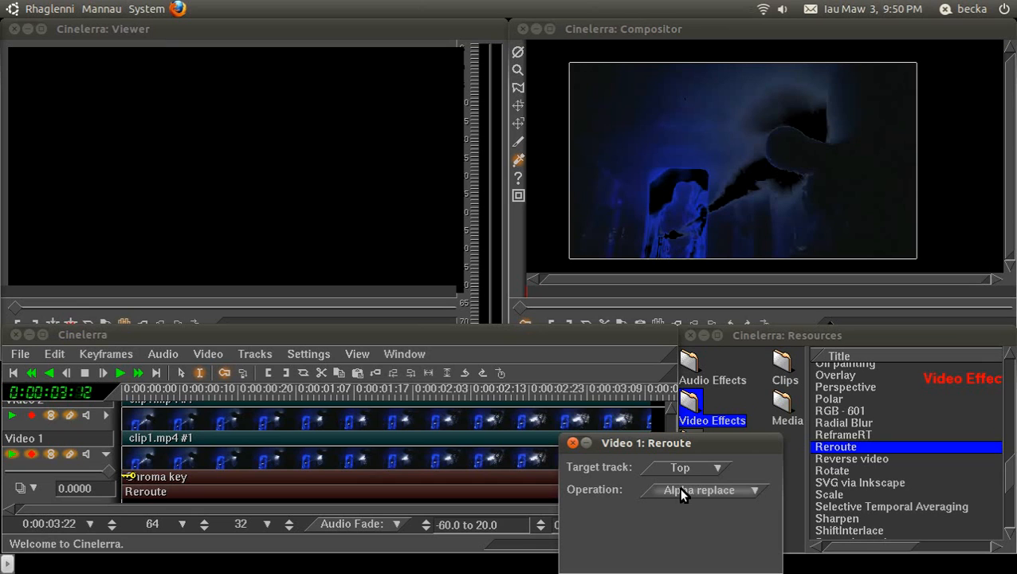
left_click(571, 442)
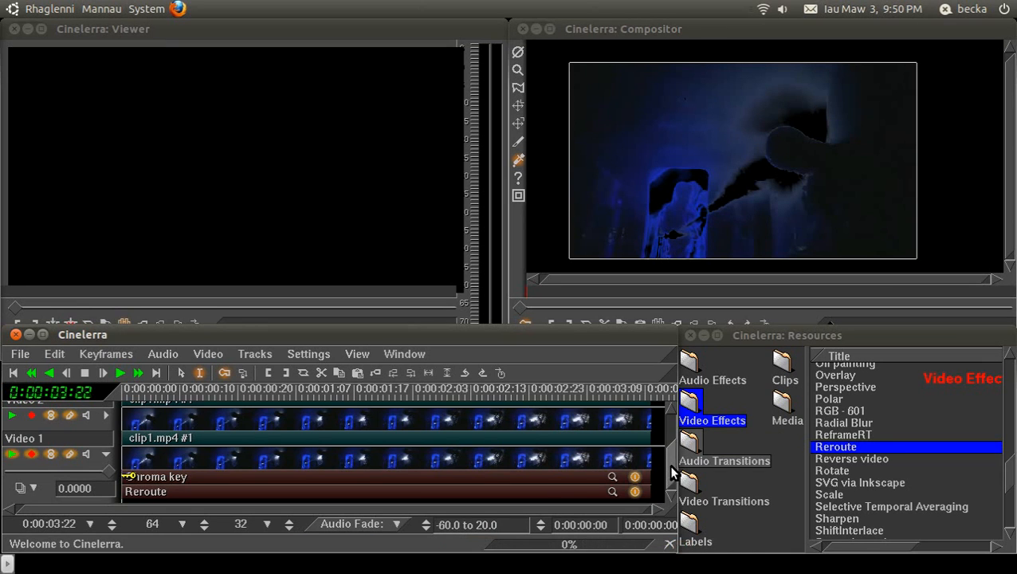
Step: Attach the shared effect Video 1: Reroute to the Video 3 track and enable playback for Video 2 and Video 3
scroll(667, 455, "up", 3)
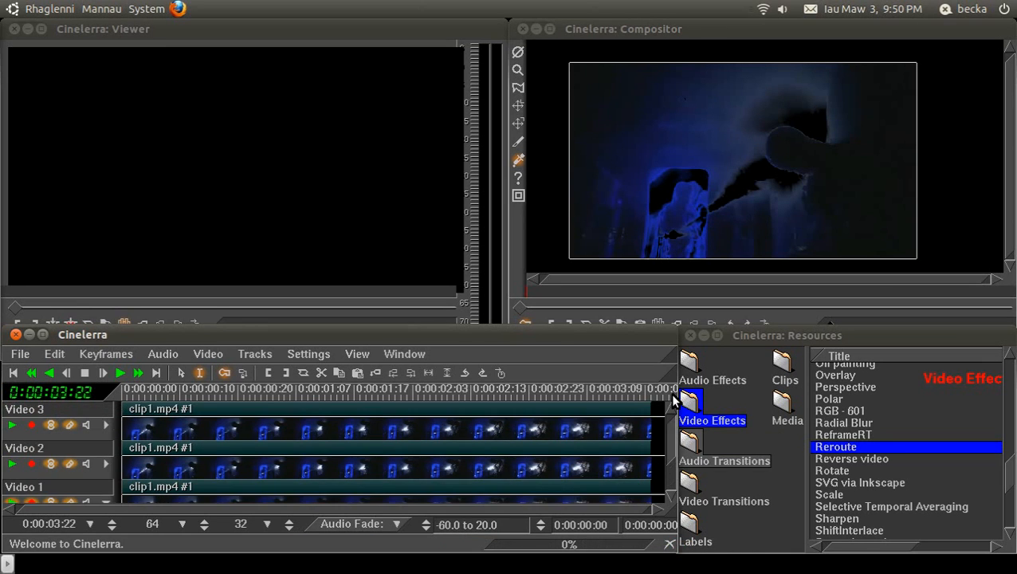
right_click(466, 428)
left_click(480, 433)
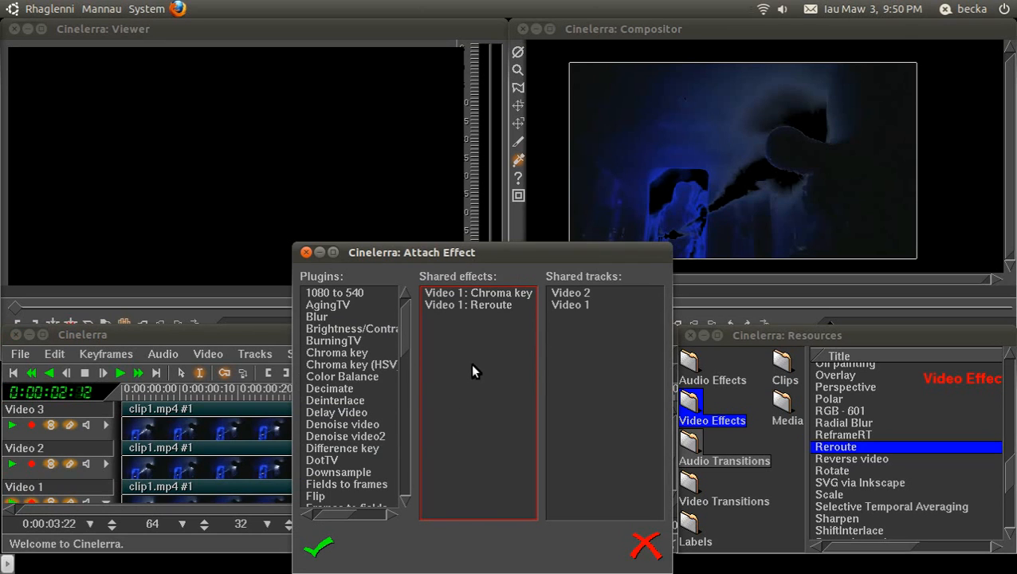
left_click(501, 311)
double_click(501, 311)
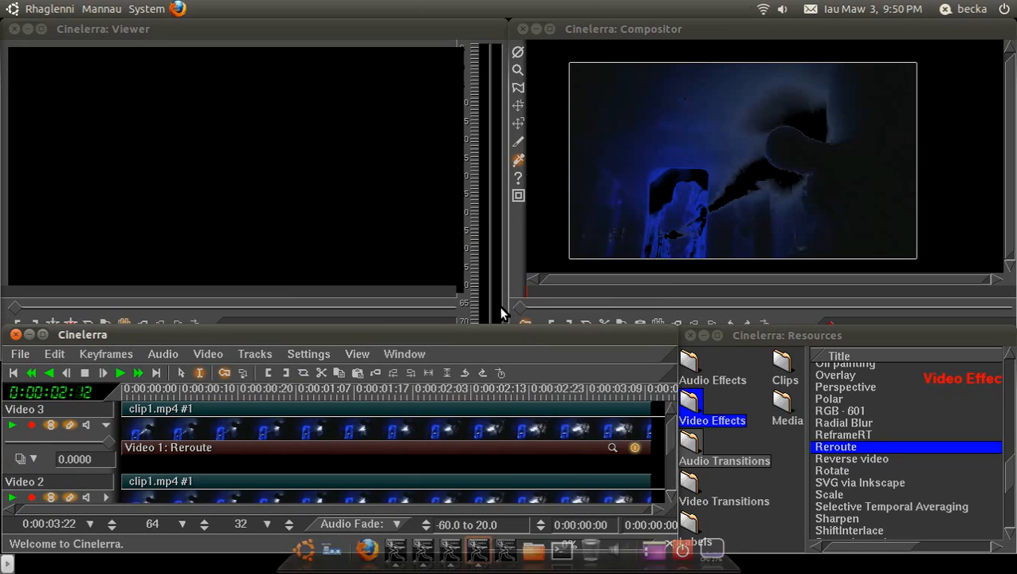
left_click(12, 425)
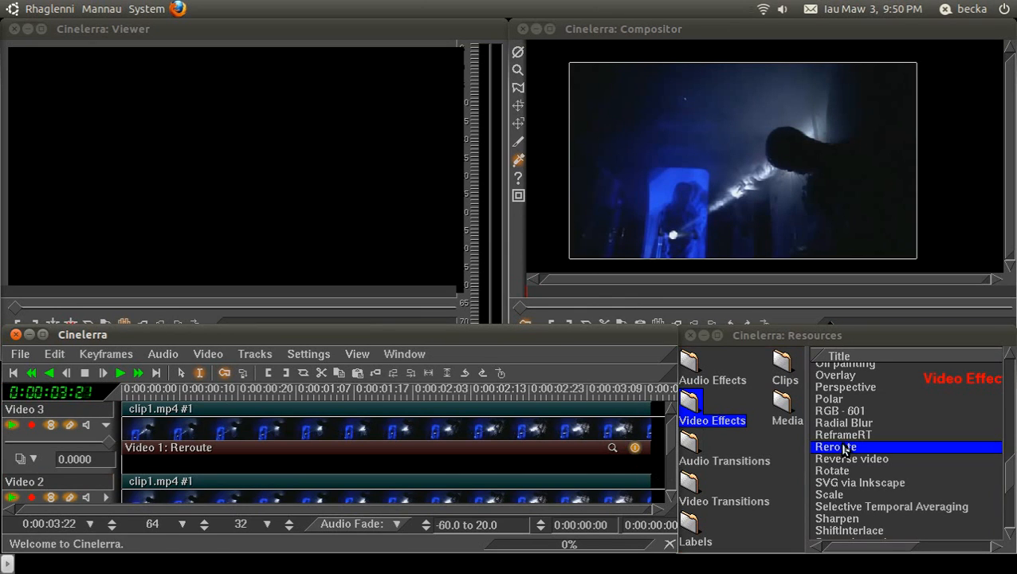
Step: Add the Invert Video effect below the shared Reroute on the Video 3 track
left_click_drag(1010, 474, 1010, 438)
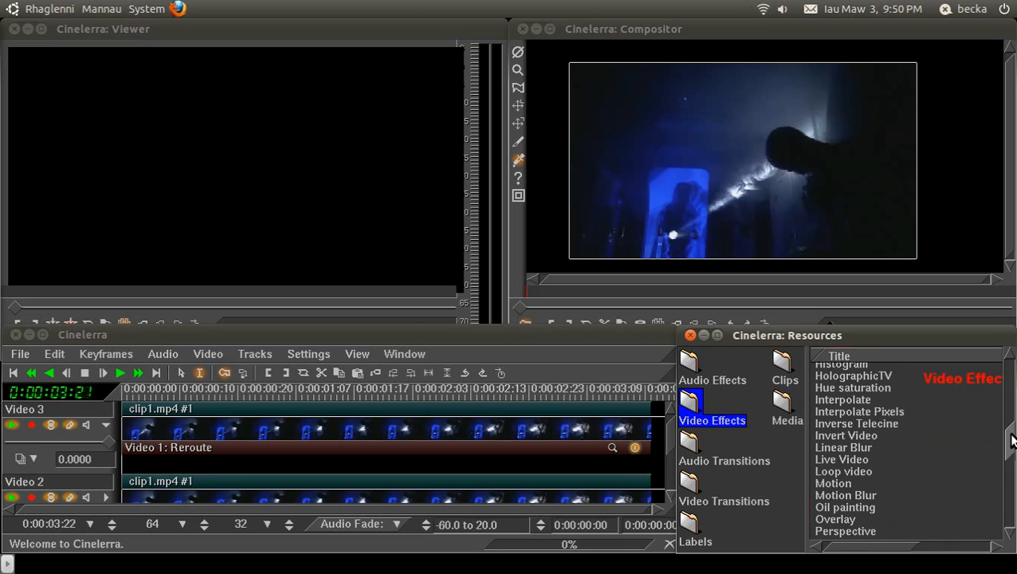
left_click(860, 438)
left_click_drag(861, 441, 574, 421)
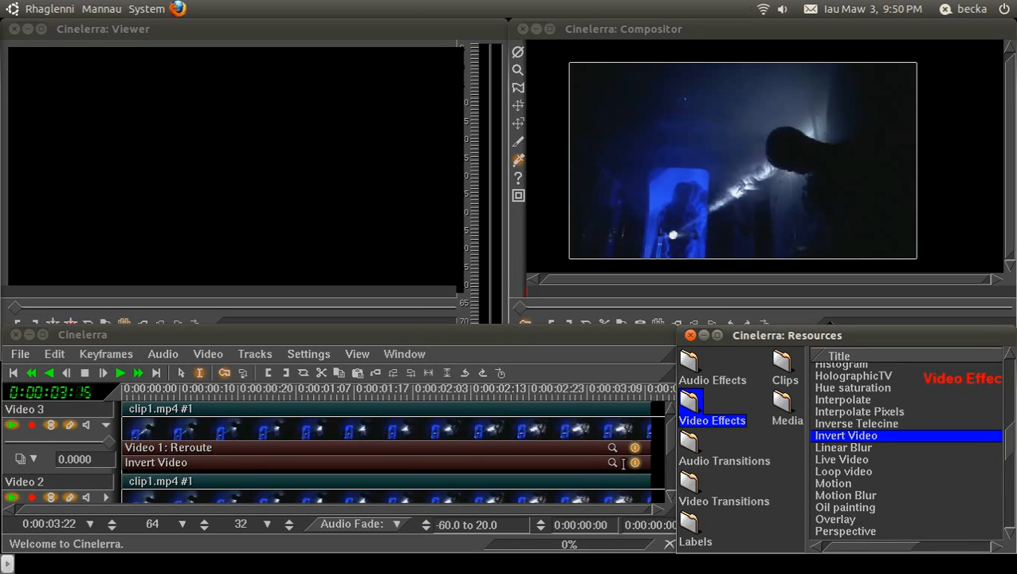
Step: Try inverting the blue, green and red channels in Video 3's Invert Video effect, and restore alpha-only inversion
left_click(612, 462)
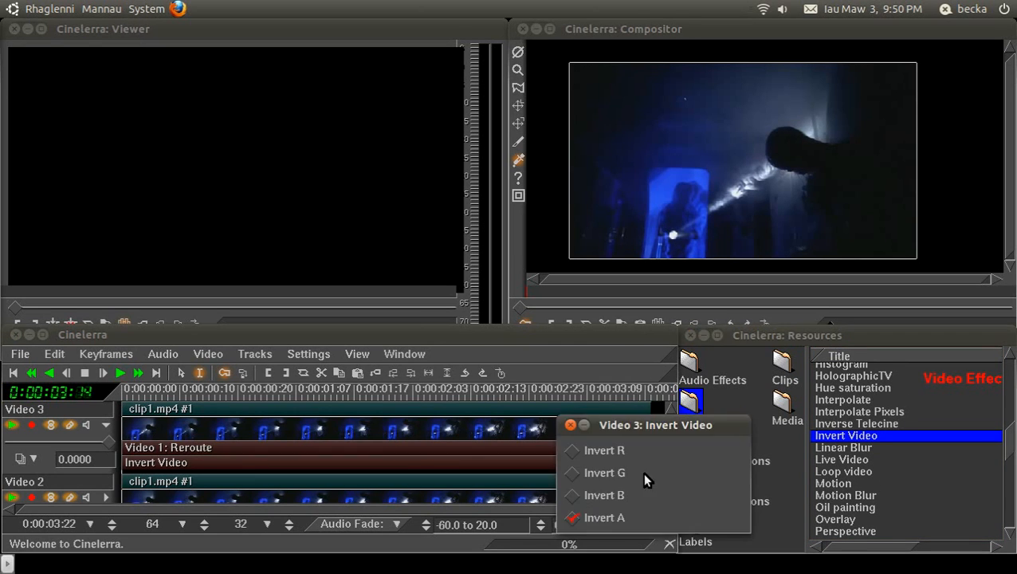
left_click(592, 496)
left_click(599, 473)
left_click(601, 451)
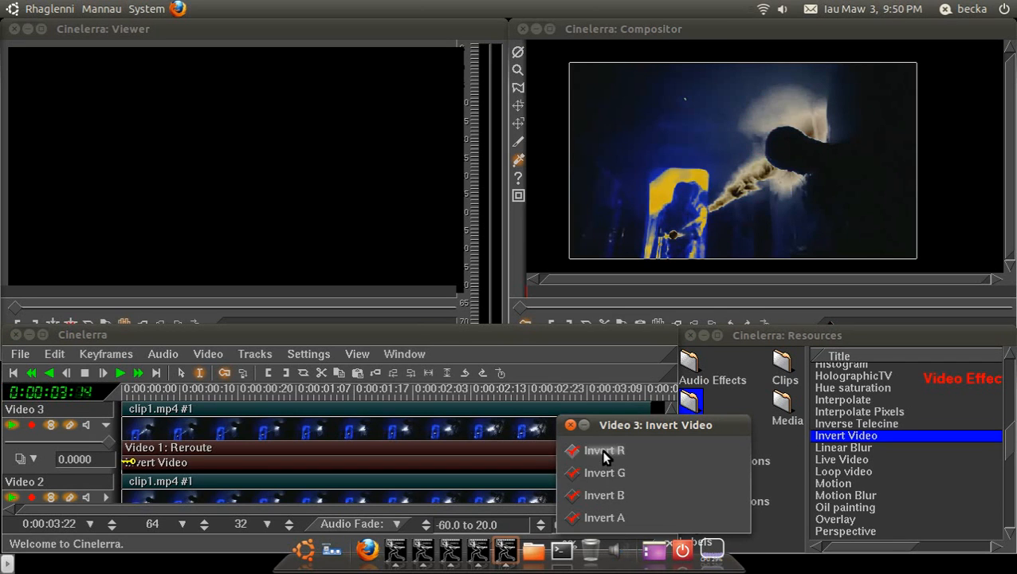
left_click(601, 450)
left_click(599, 474)
left_click(595, 491)
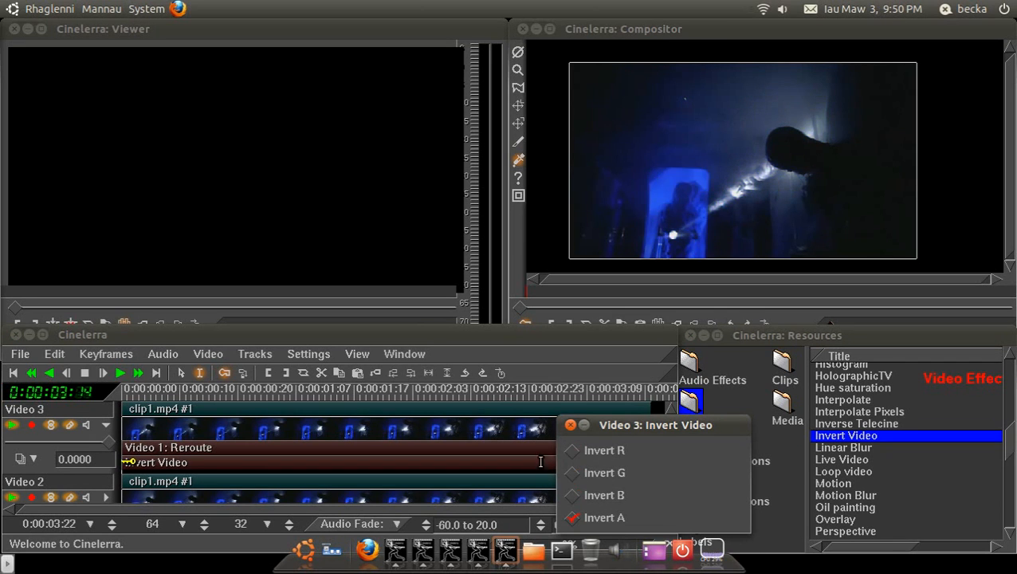
left_click(571, 428)
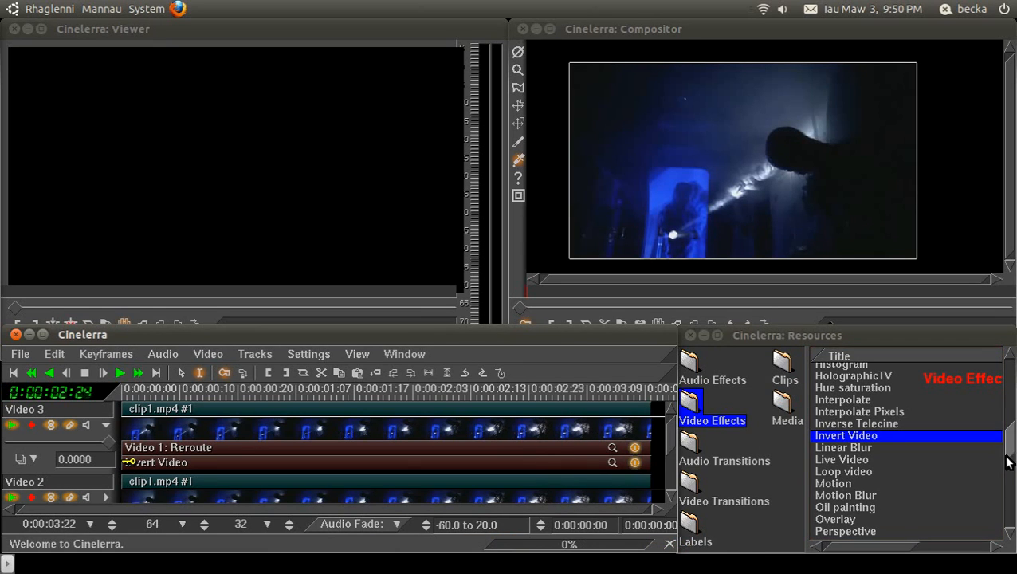
Step: Add the Brightness/Contrast and Blur effects to the Video 3 track below Invert Video
left_click_drag(1010, 459, 1010, 397)
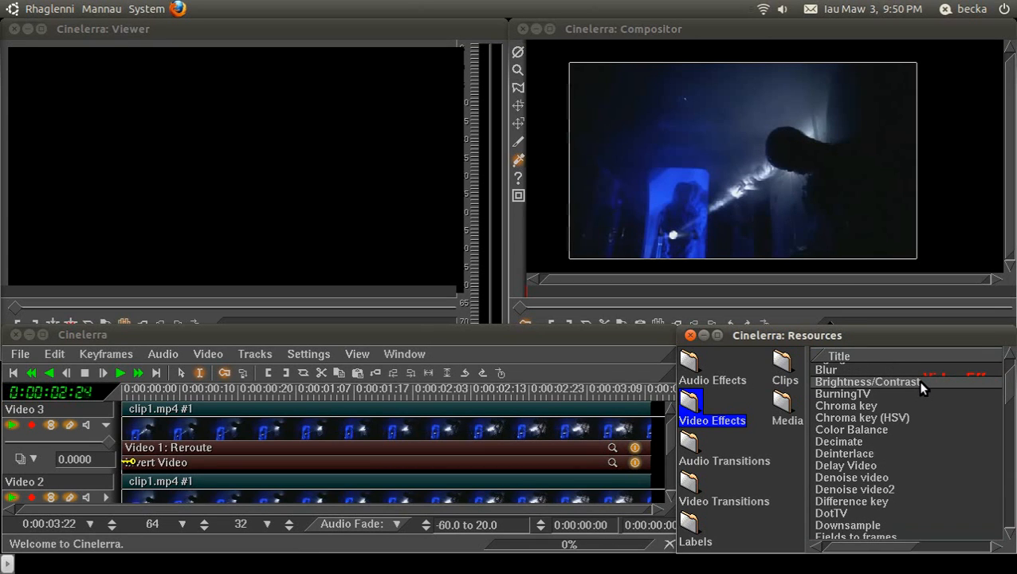
left_click_drag(917, 380, 558, 414)
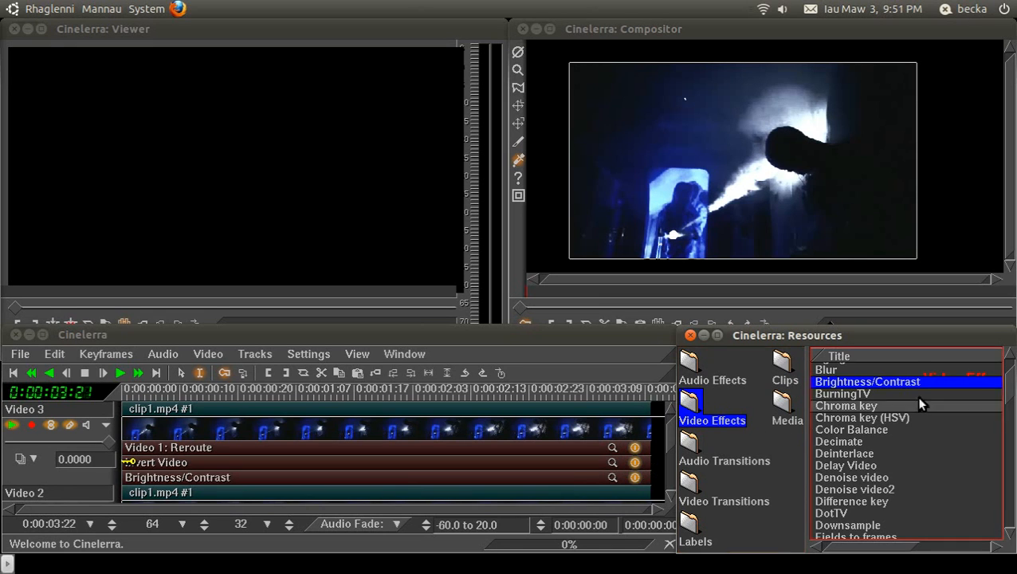
left_click_drag(915, 370, 519, 431)
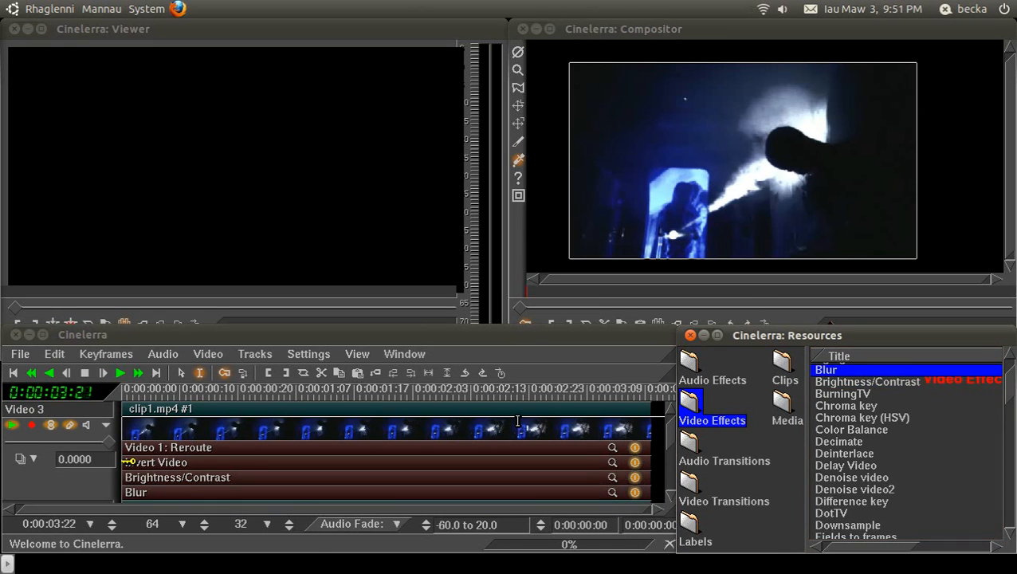
Step: Adjust the radius of Video 3's Blur effect, keeping only the alpha channel blurred, and close its settings
left_click(613, 492)
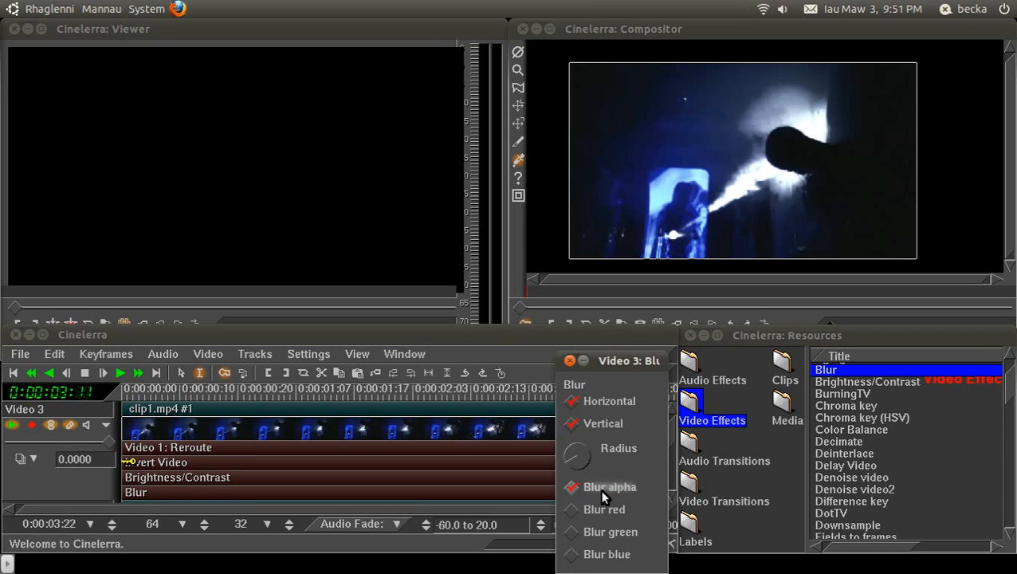
mouse_move(568, 461)
mouse_move(567, 457)
left_mouse_down()
mouse_move(564, 444)
mouse_move(571, 460)
mouse_move(561, 456)
left_mouse_up()
left_click(569, 361)
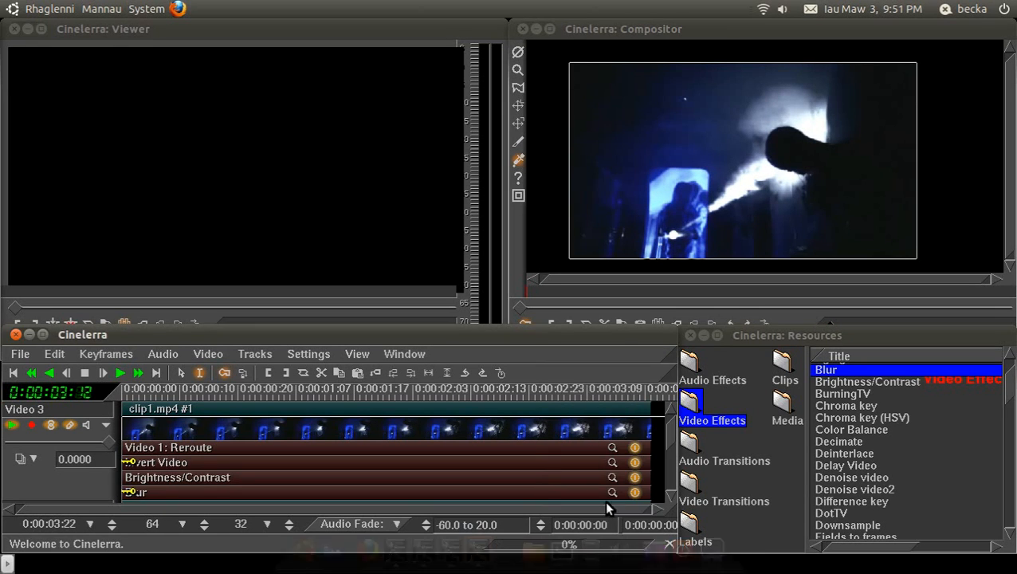
Step: Fine-tune the contrast in Video 3's Brightness/Contrast effect and close its settings
left_click(612, 476)
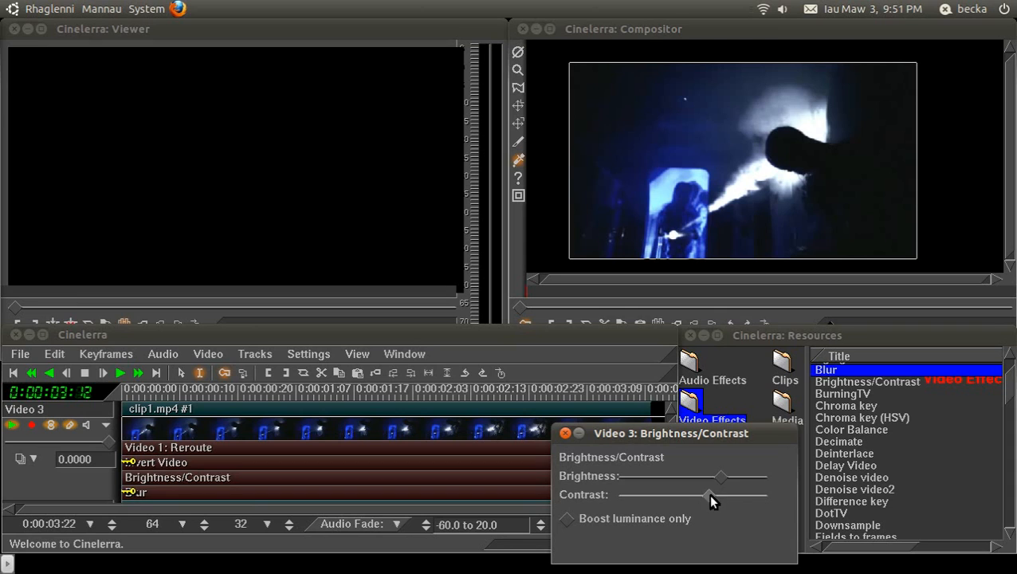
mouse_move(708, 495)
left_mouse_down()
mouse_move(696, 493)
mouse_move(718, 479)
left_mouse_up()
left_click(564, 434)
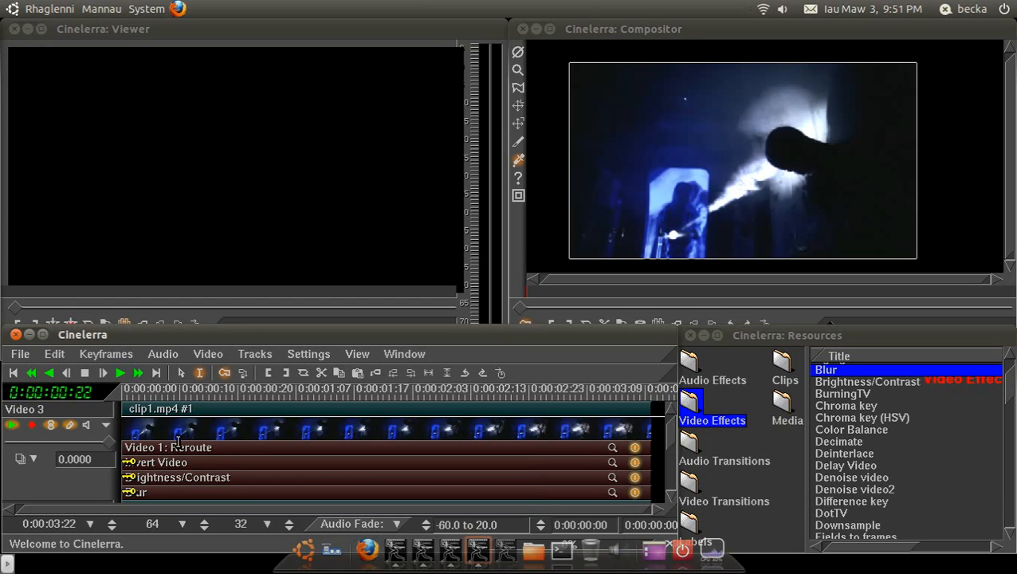
Step: Compare Video 2 playing alone with all tracks playing, collapsing Video 3's effects during the check and expanding them again
left_click(106, 425)
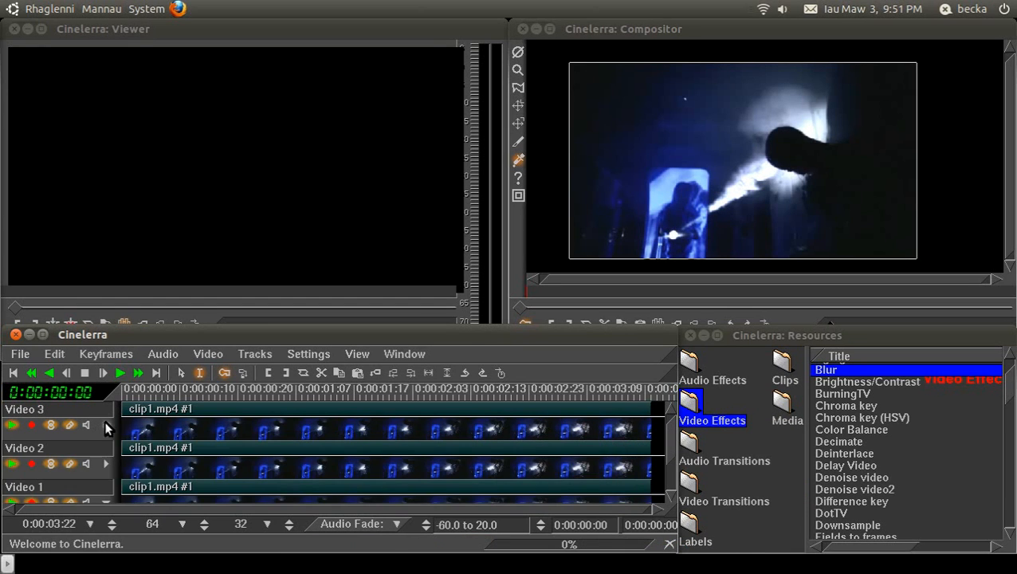
left_click(17, 462)
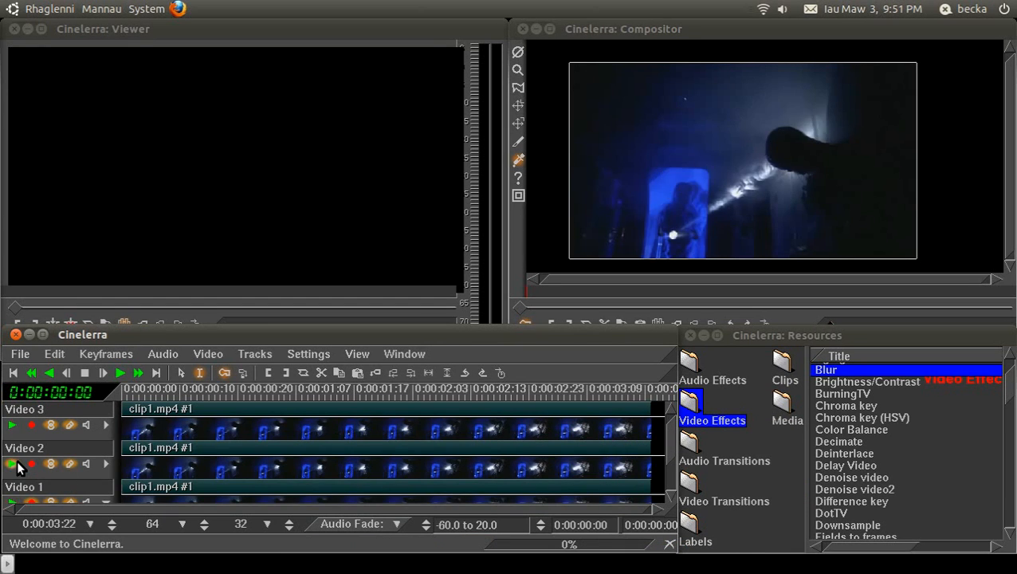
left_click(14, 464)
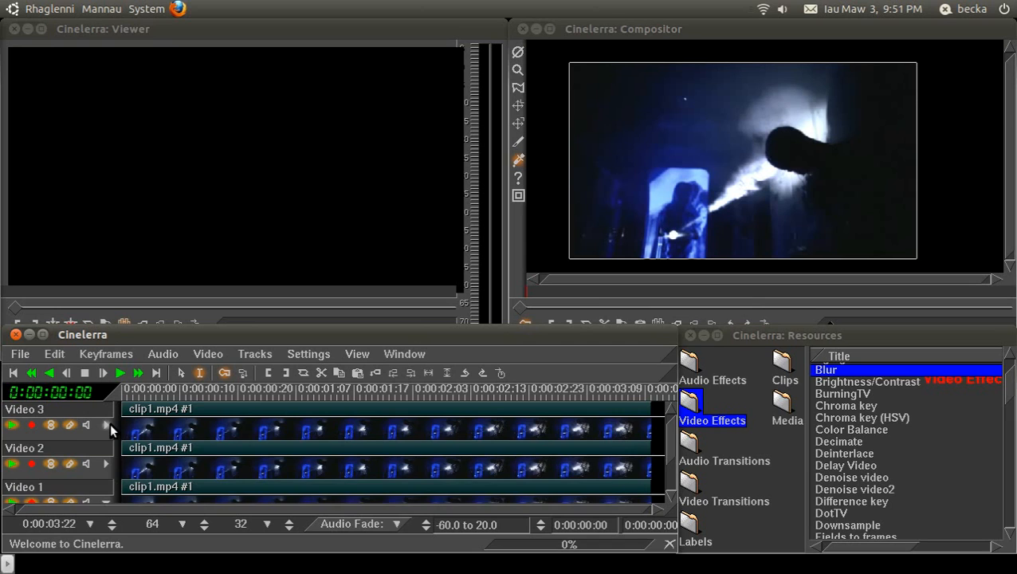
left_click(106, 425)
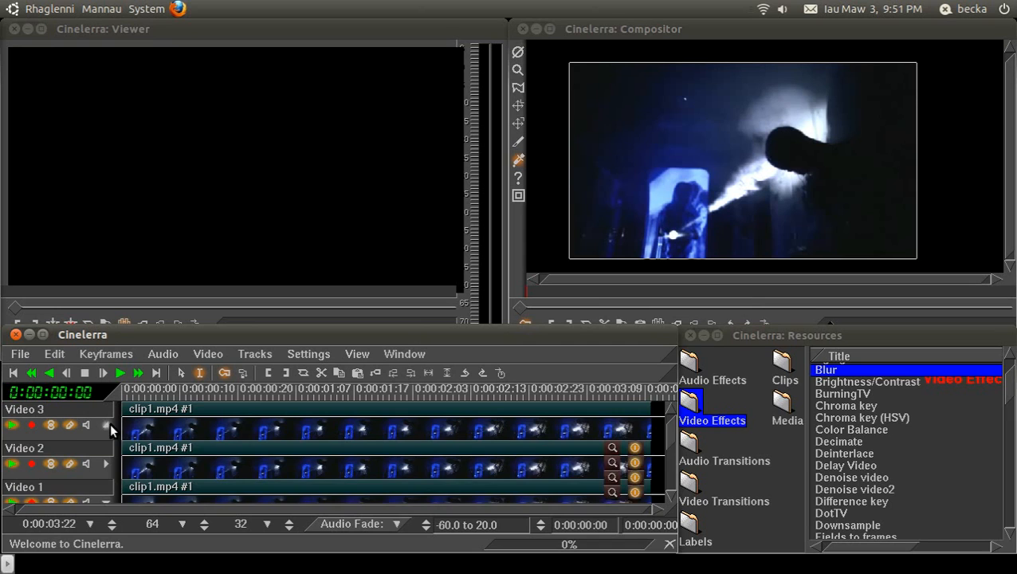
Step: Fine-tune the brightness in Video 3's Brightness/Contrast effect, enable Boost luminance only, and close its settings
left_click(496, 466)
left_click(612, 477)
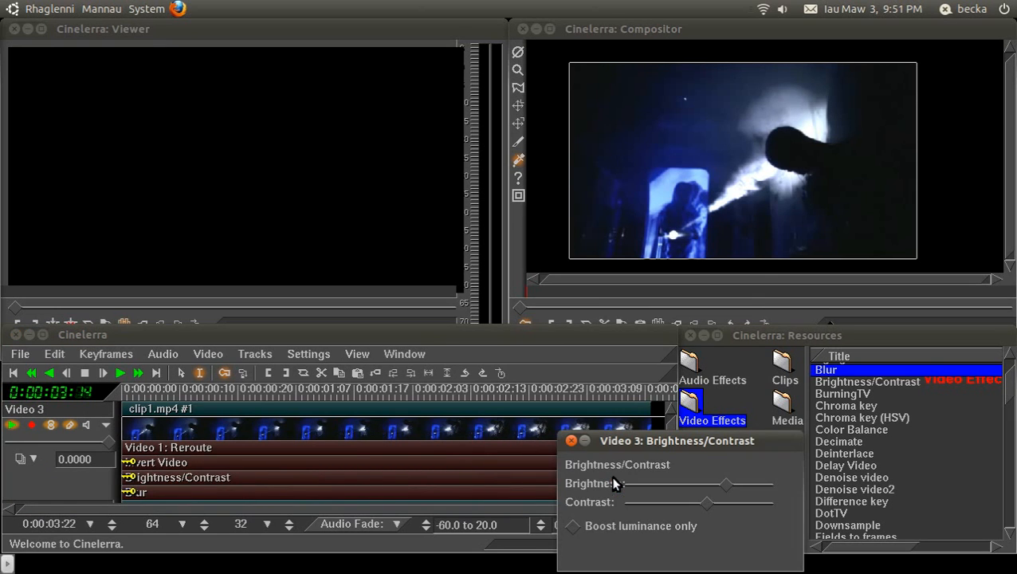
left_click_drag(726, 481, 723, 479)
left_click(571, 441)
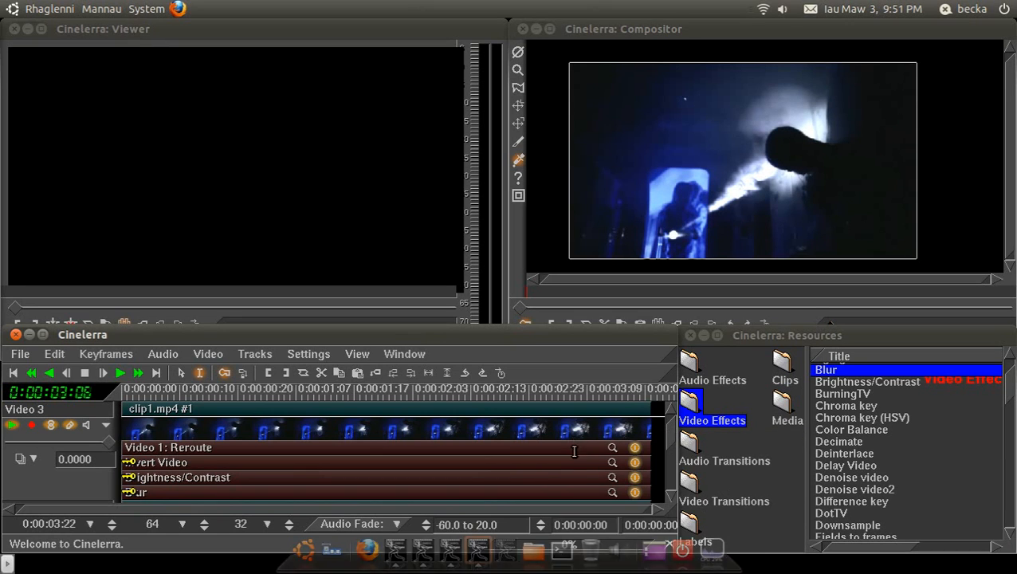
left_click(614, 476)
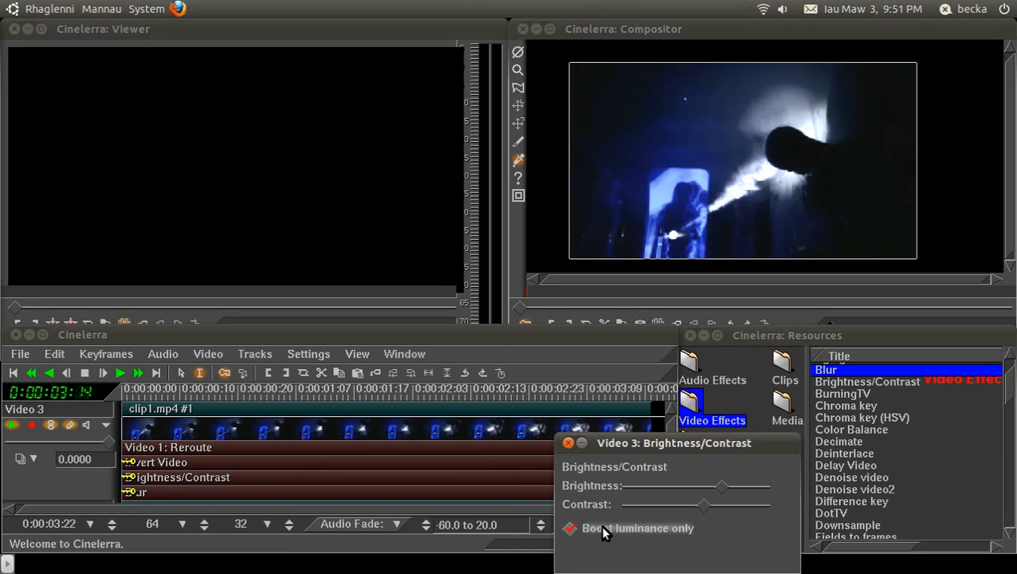
left_click(602, 528)
left_click(568, 443)
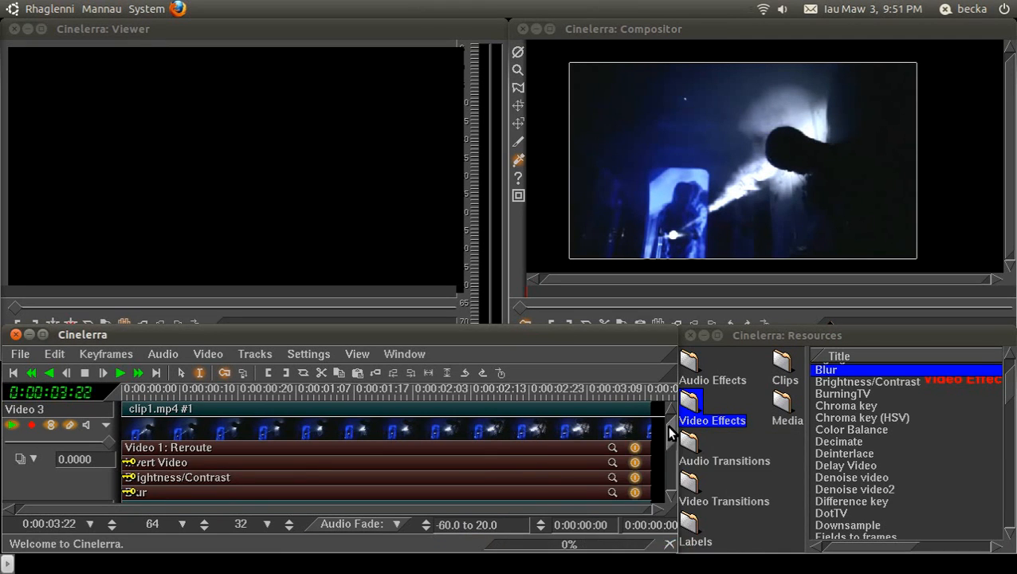
Step: Collapse Video 3's effects and play the clip from near its start to review the masked effect
scroll(668, 433, "down", 4)
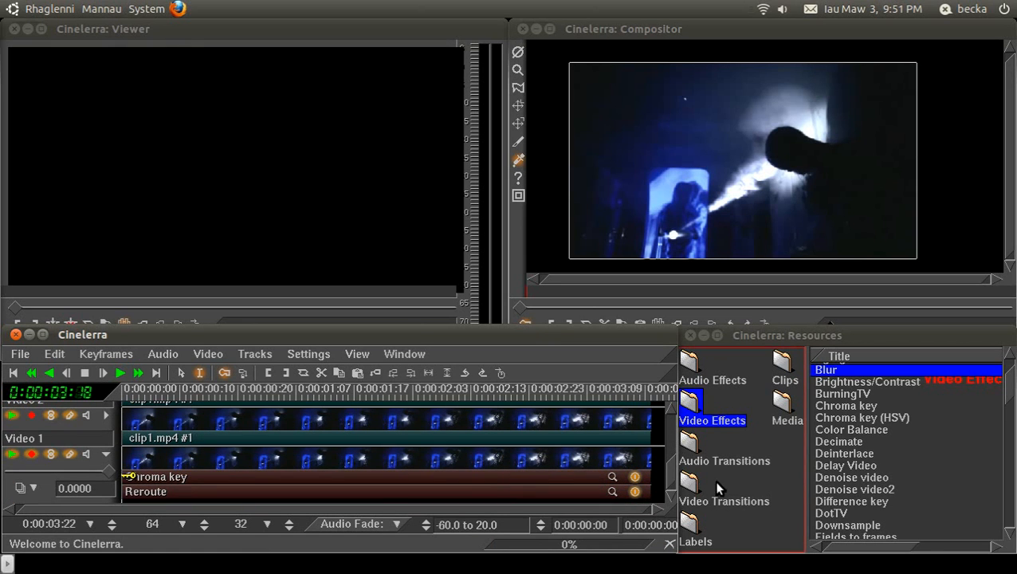
scroll(668, 471, "down", 1)
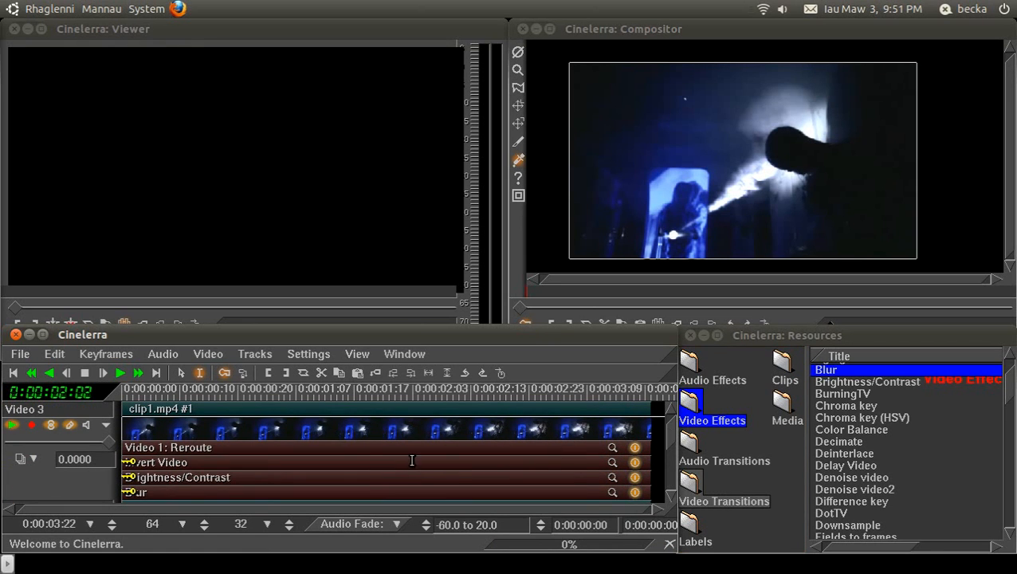
left_click(108, 427)
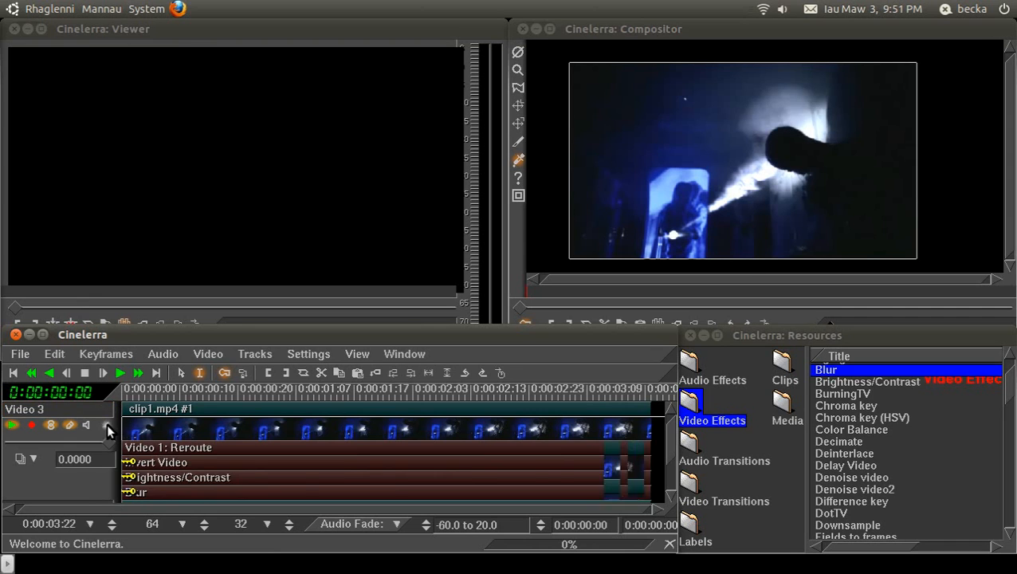
left_click(140, 391)
key("space")
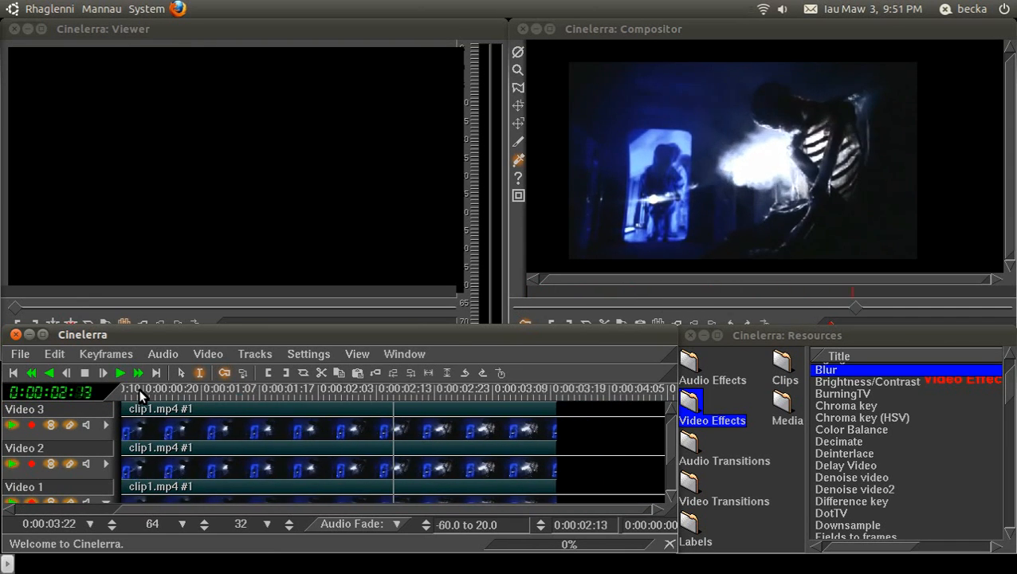
key("space")
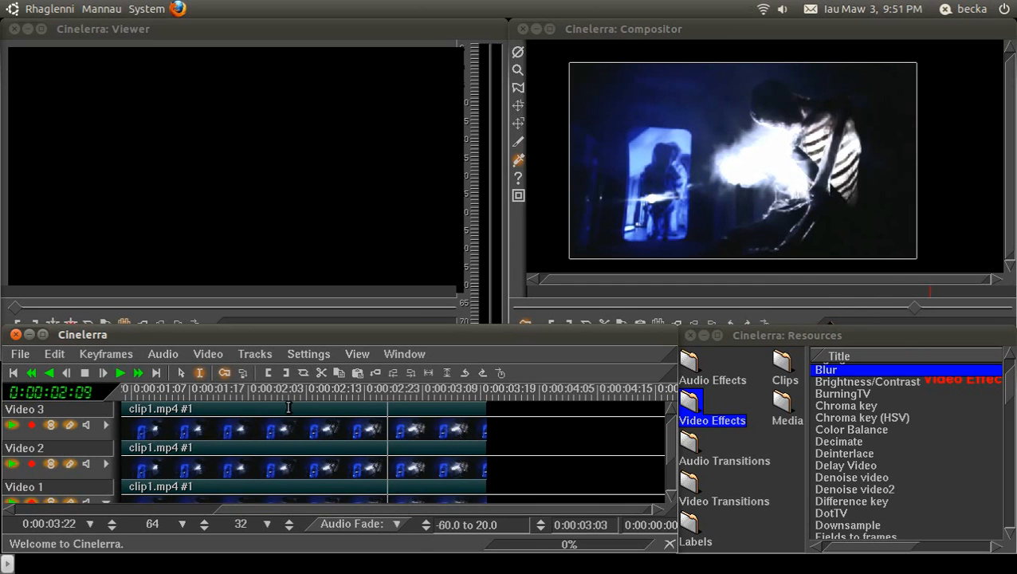
left_click(297, 386)
key("space")
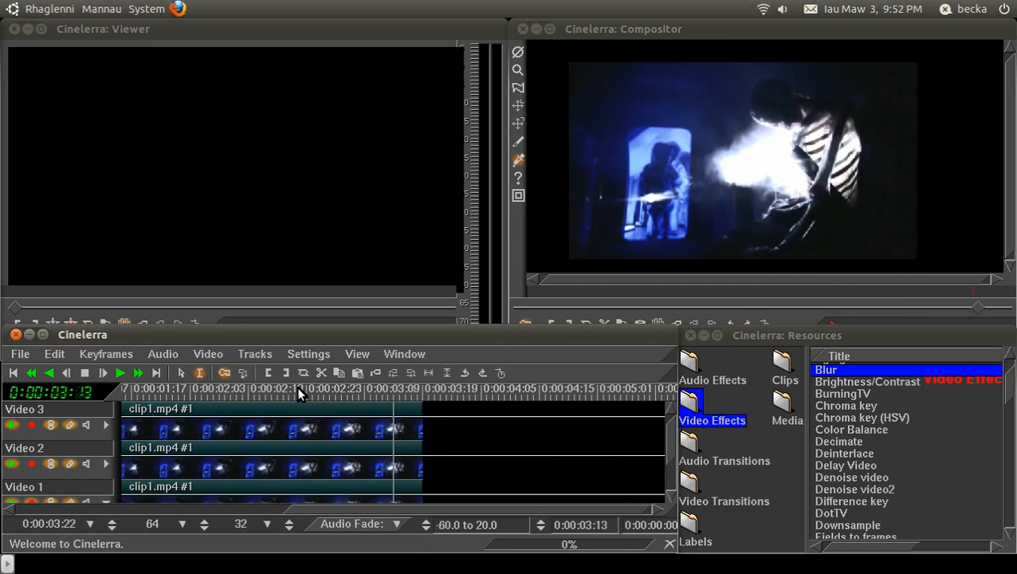
Step: Switch repeatedly between Video 2 playing alone and all tracks playing to compare the frame near the clip's end
left_click(12, 465)
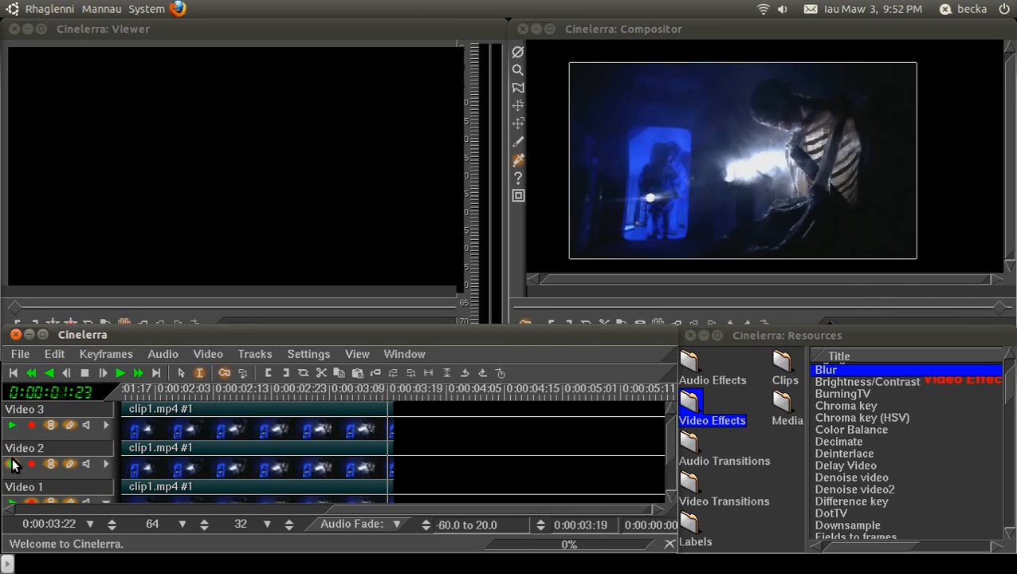
left_click(11, 464)
left_click(12, 465)
left_click(12, 464)
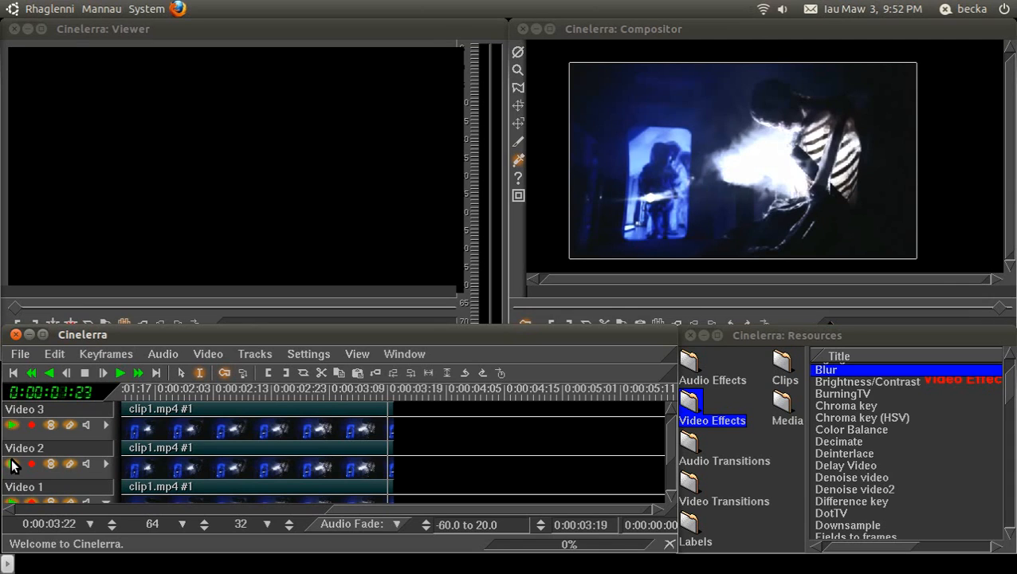
left_click(12, 465)
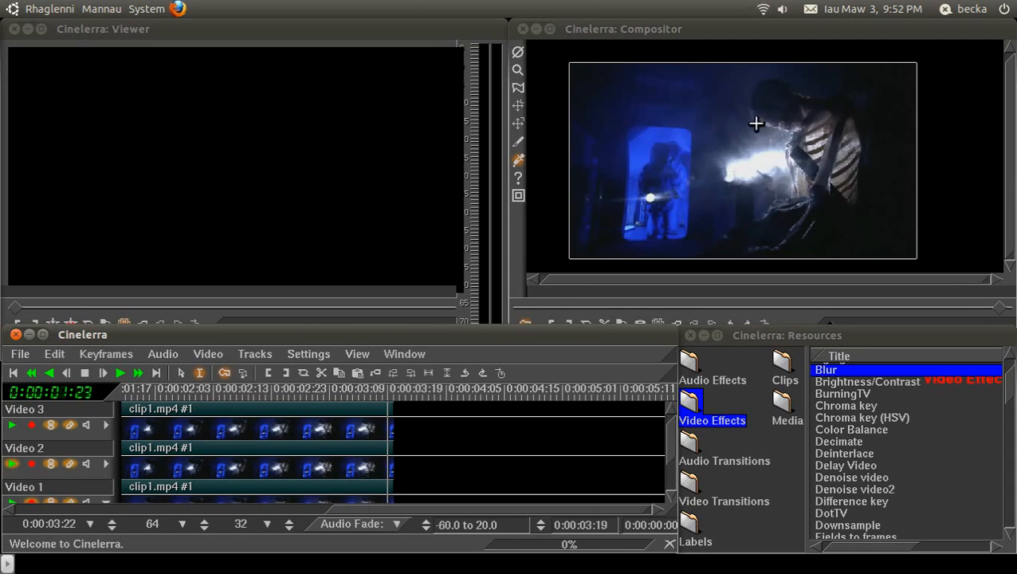
left_click(12, 465)
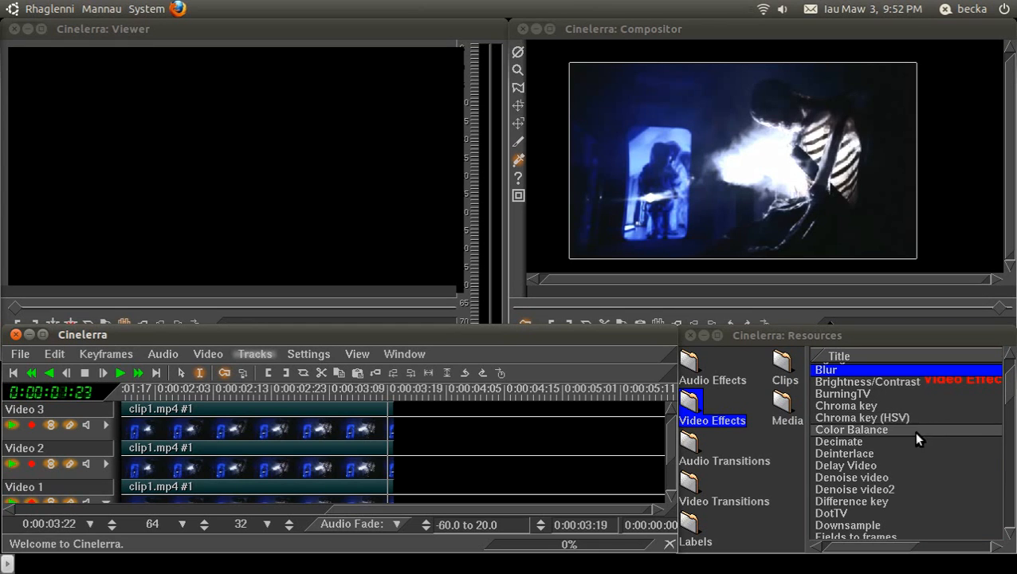
Step: Add the Color Balance effect to the Video 3 track and expand the track's effects
left_click_drag(911, 428, 288, 405)
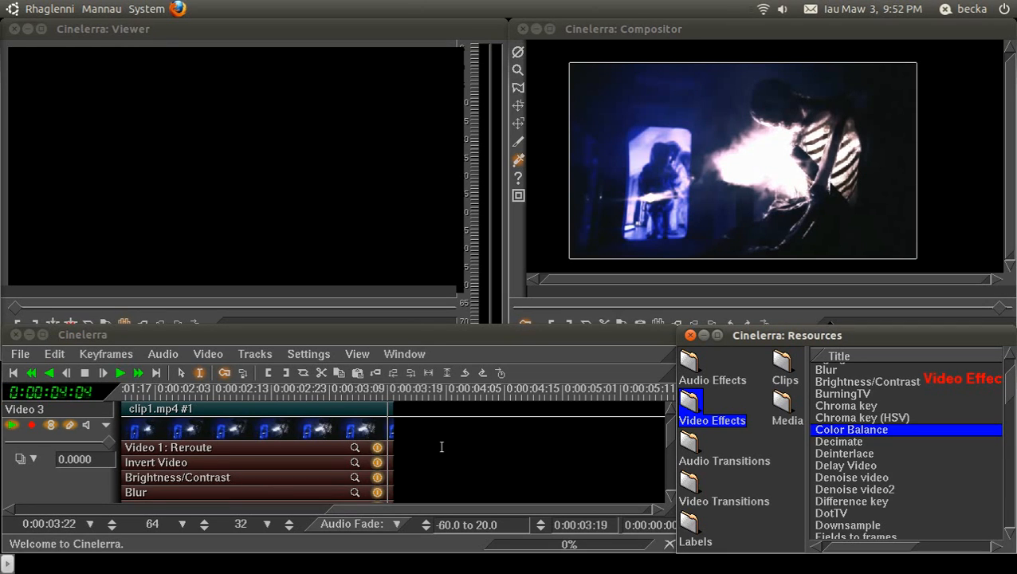
mouse_move(523, 554)
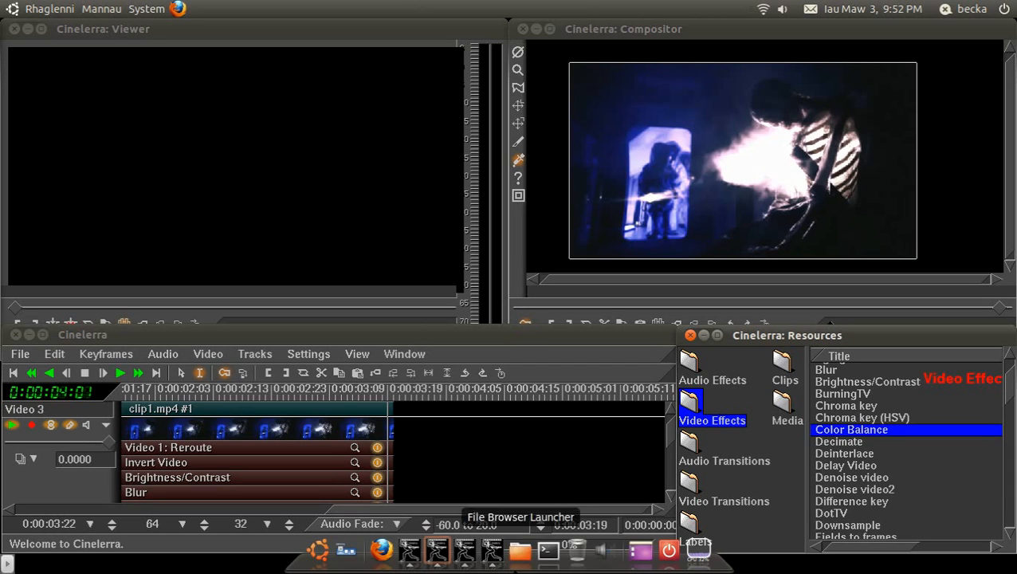